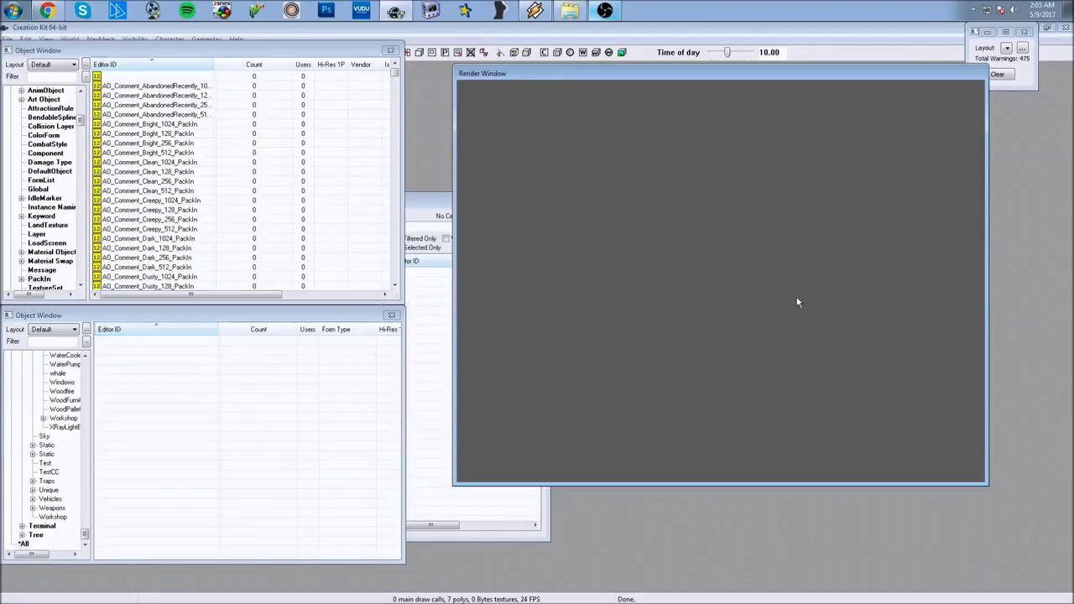
- Reposition the upper and lower Object Windows so both lists sit fully visible beside the render window
{"action": "left_click_drag", "start_coordinate": [223, 50], "coordinate": [221, 69]}
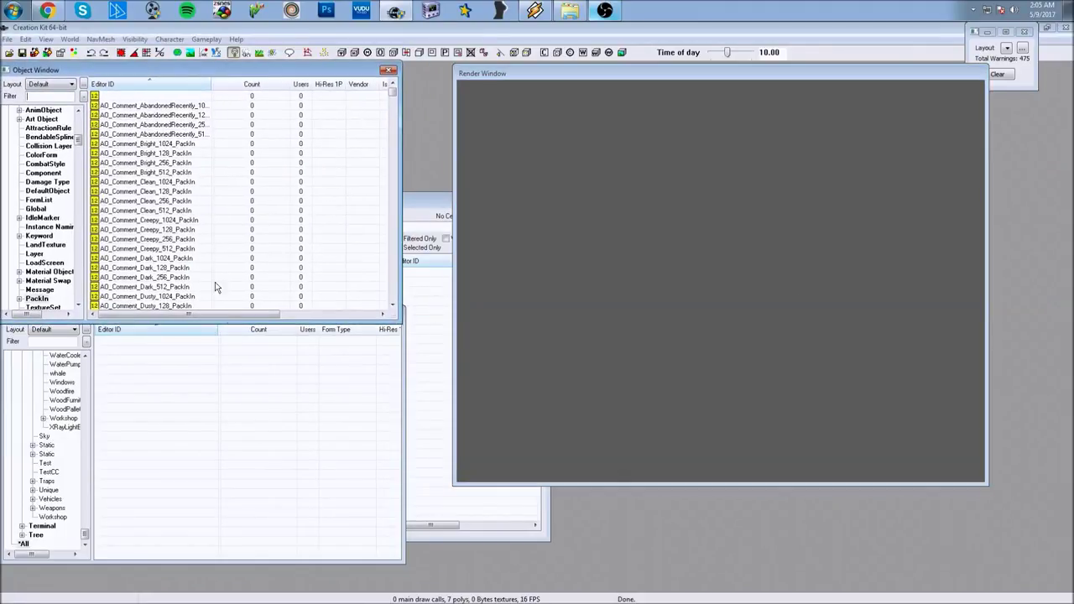
{"action": "left_click", "coordinate": [228, 359]}
{"action": "left_click_drag", "start_coordinate": [193, 318], "coordinate": [198, 345]}
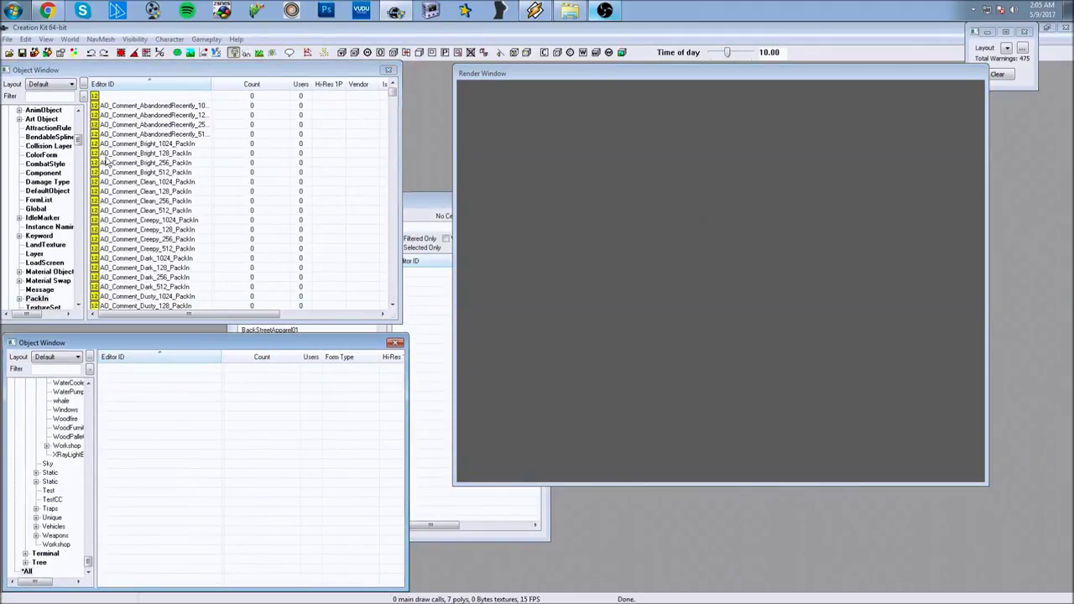
{"action": "left_click", "coordinate": [7, 39]}
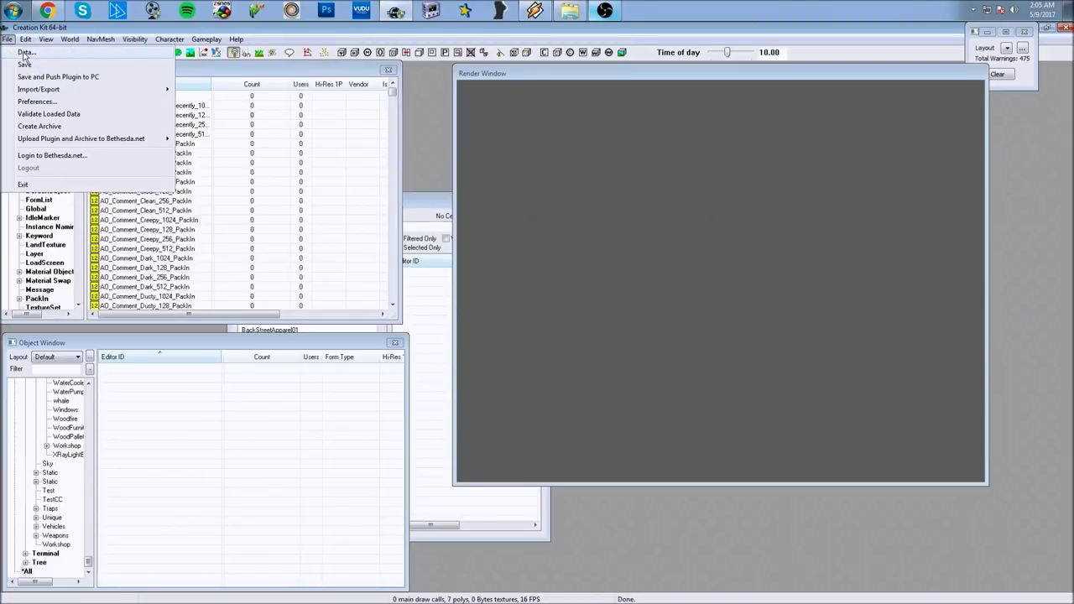
- Save the work as a new plugin named tutorialfurn.esp in the Fallout 4 Data folder
{"action": "left_click", "coordinate": [25, 53]}
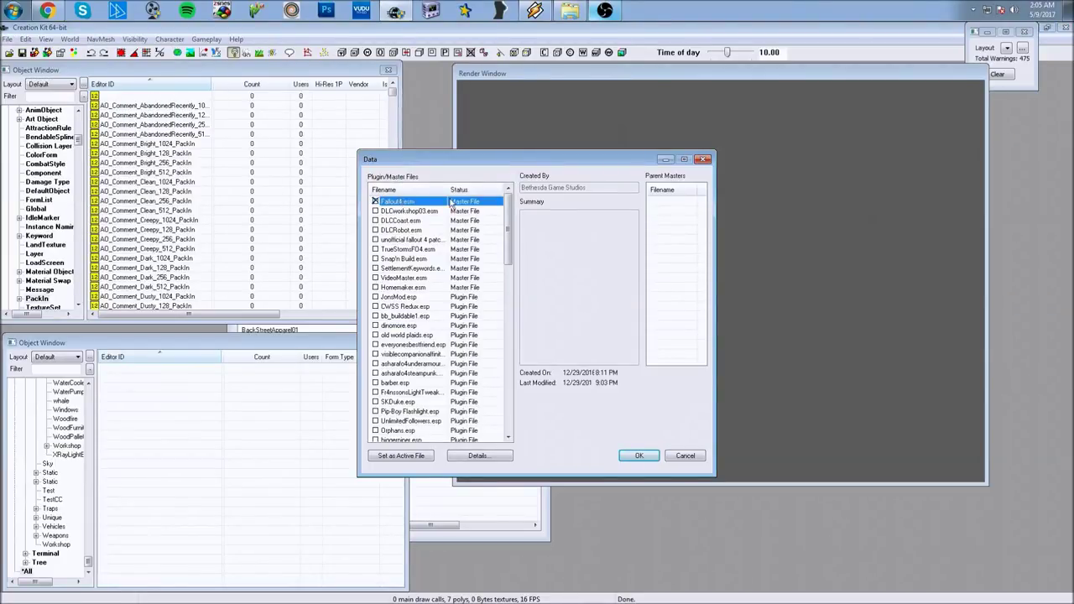
{"action": "left_click", "coordinate": [687, 459]}
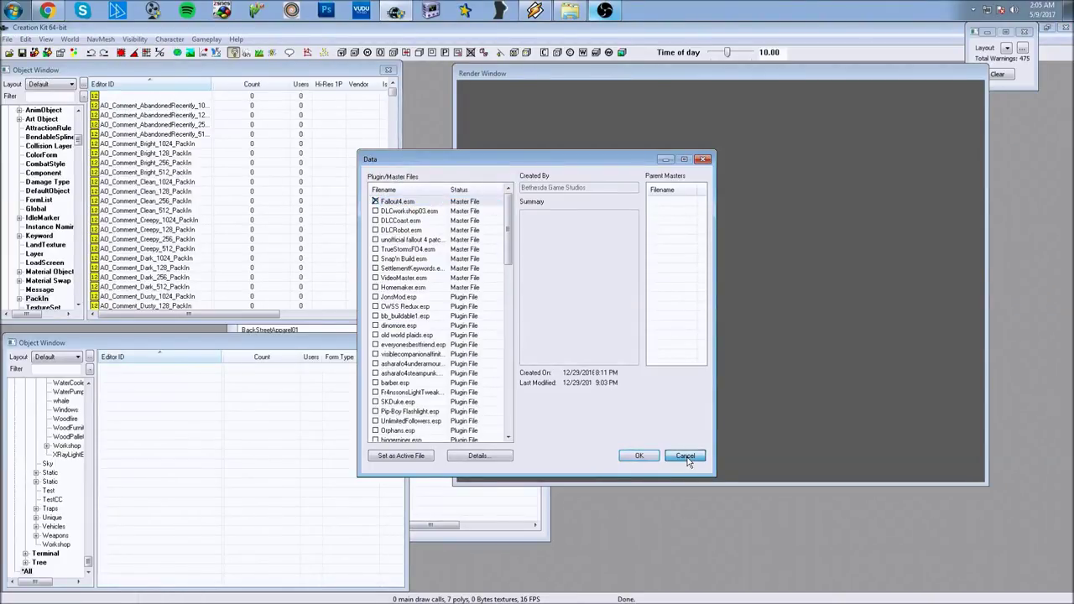
{"action": "left_click", "coordinate": [8, 39]}
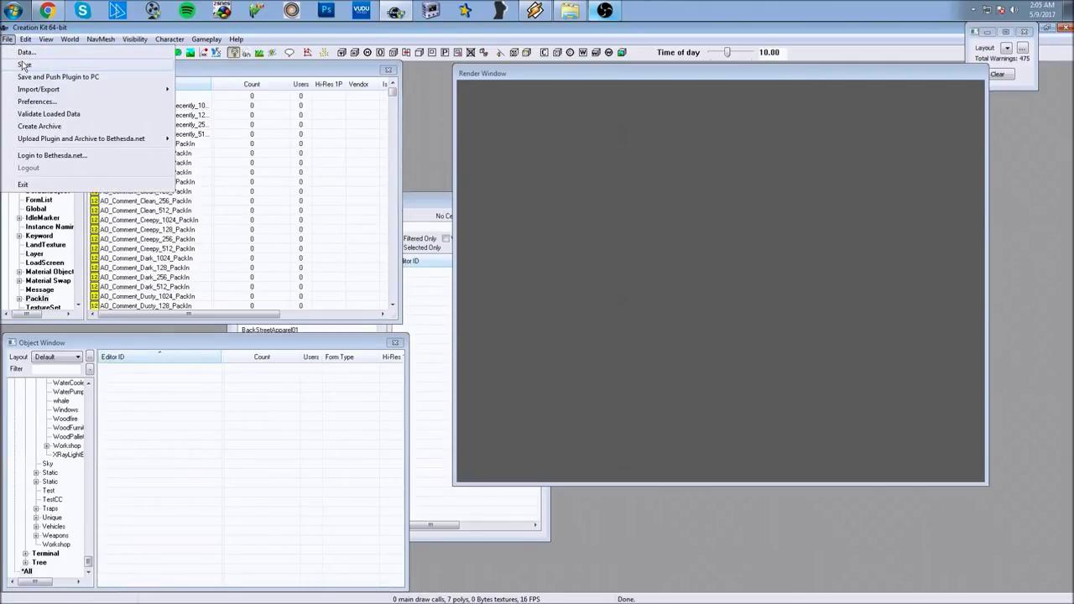
{"action": "key", "text": "Escape"}
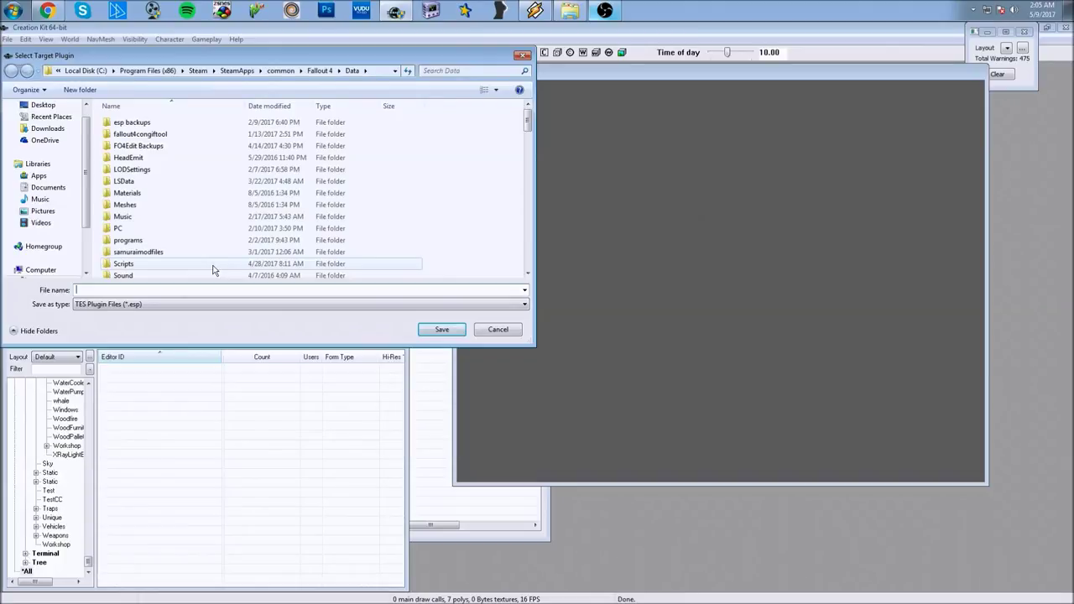
{"action": "type", "text": "tutorialfurn"}
{"action": "key", "text": "Return"}
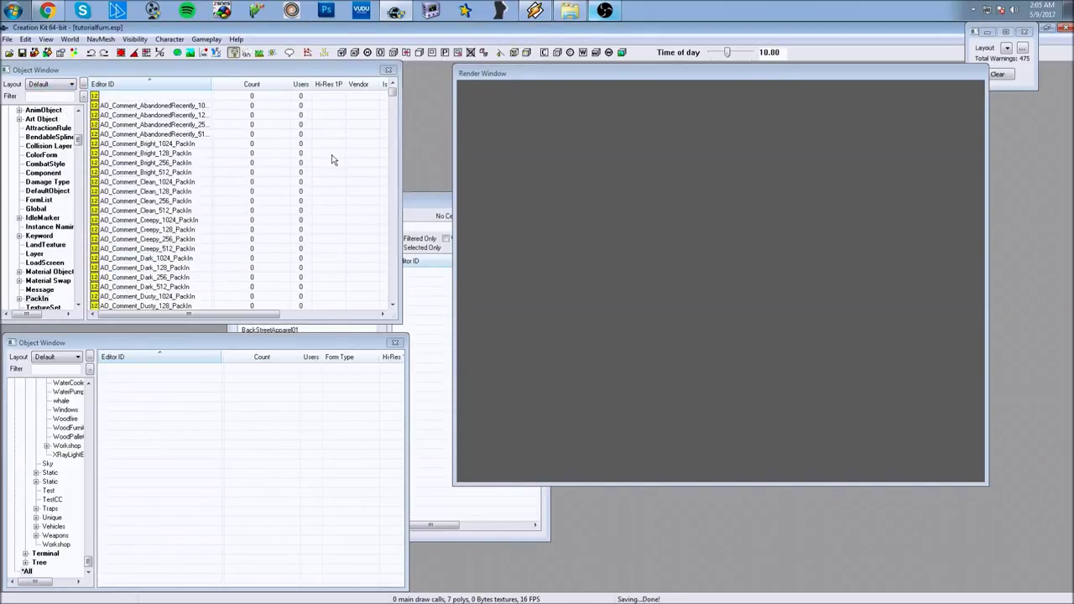
{"action": "left_click", "coordinate": [412, 208]}
- Choose the Commonwealth world space in Cell View and view the 00testcell1 room in the render window
{"action": "left_click", "coordinate": [319, 220]}
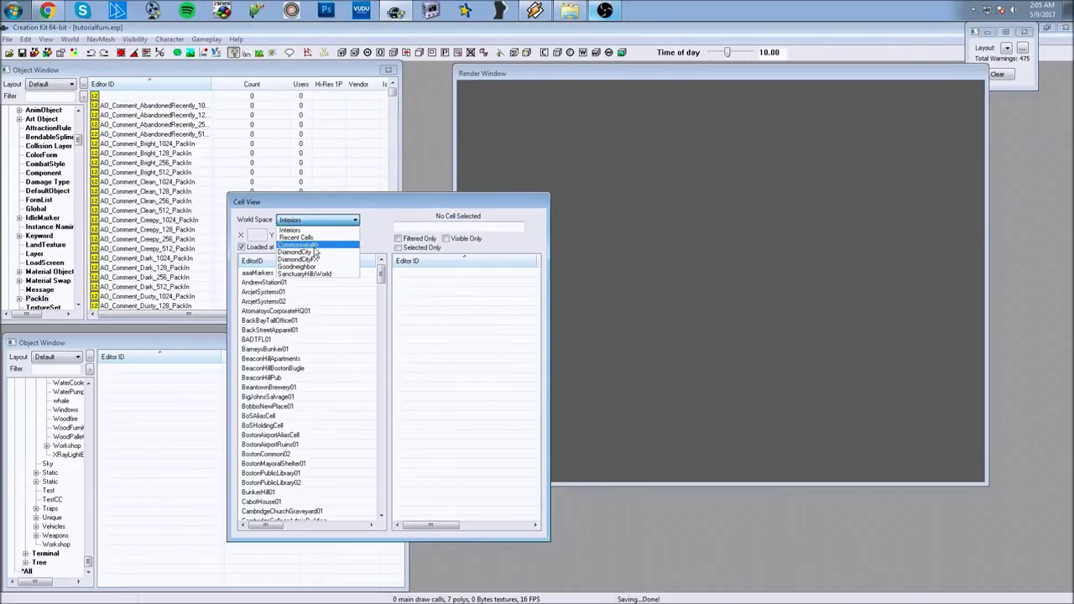
{"action": "left_click", "coordinate": [316, 245]}
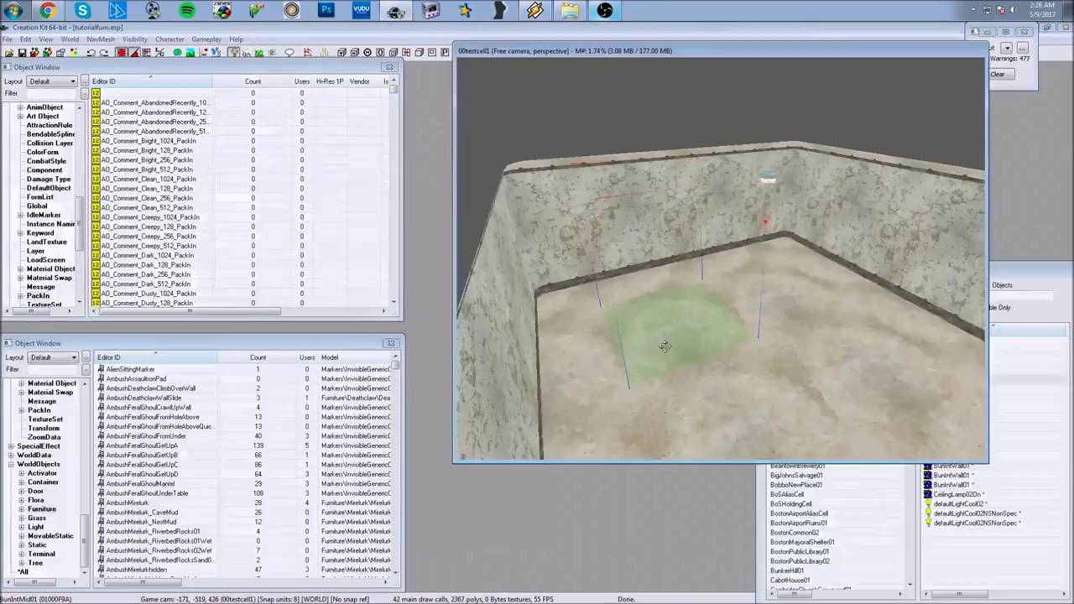
{"action": "mouse_move", "coordinate": [688, 332]}
{"action": "middle_mouse_down", "text": "shift"}
{"action": "mouse_move", "coordinate": [672, 344]}
{"action": "mouse_move", "coordinate": [681, 322]}
{"action": "middle_mouse_up", "text": "shift"}
- List the objects in the WorldObjects > Furniture category of the lower Object Window
{"action": "scroll", "coordinate": [680, 322], "scroll_direction": "up", "scroll_amount": 5}
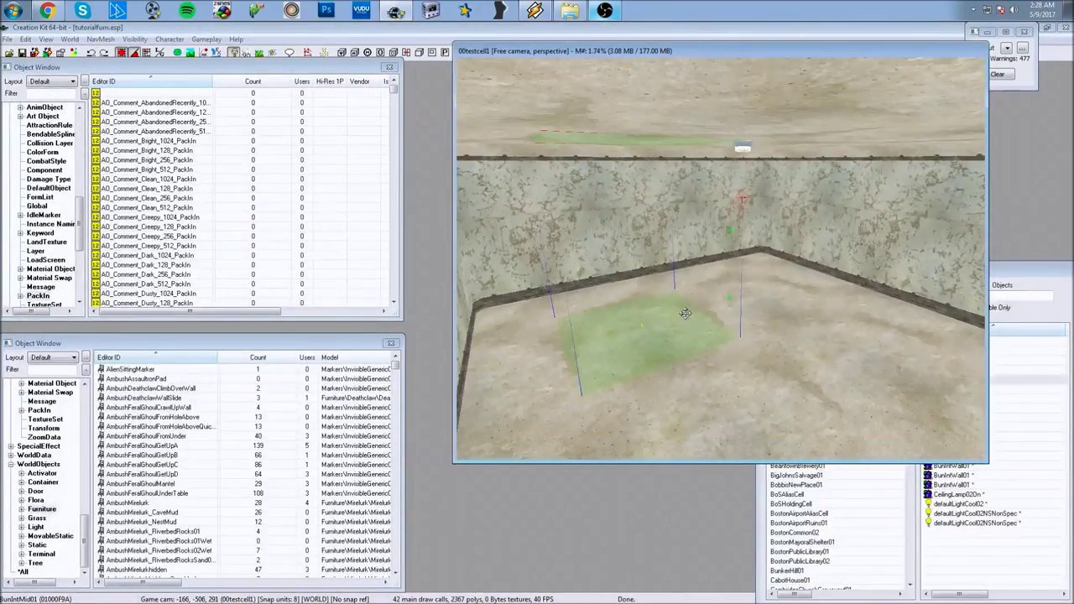
{"action": "scroll", "coordinate": [678, 312], "scroll_direction": "up", "scroll_amount": 2}
{"action": "scroll", "coordinate": [678, 311], "scroll_direction": "down", "scroll_amount": 2}
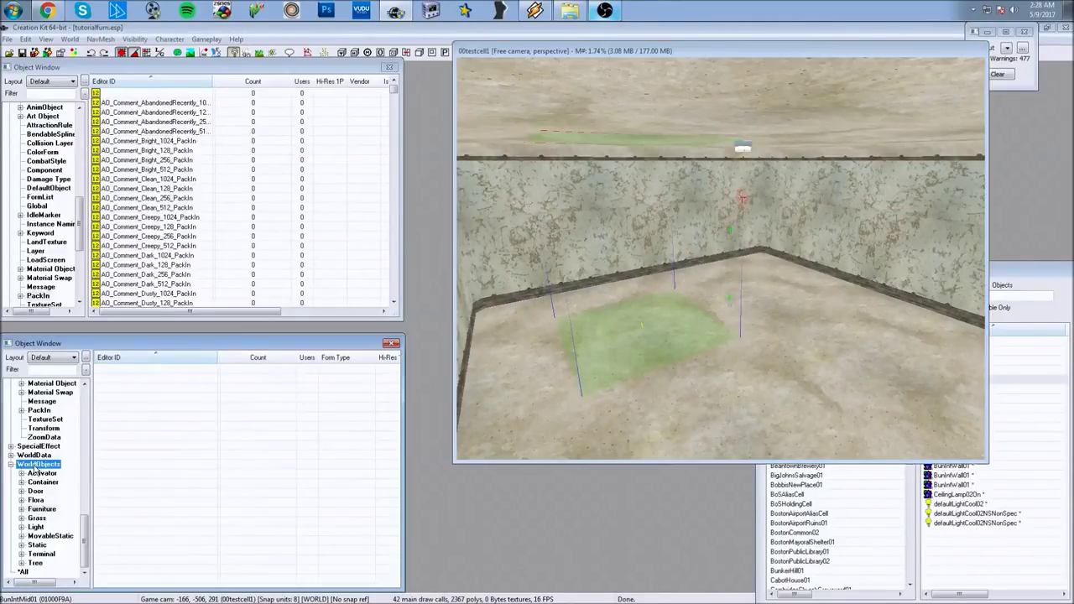
{"action": "left_click", "coordinate": [125, 428]}
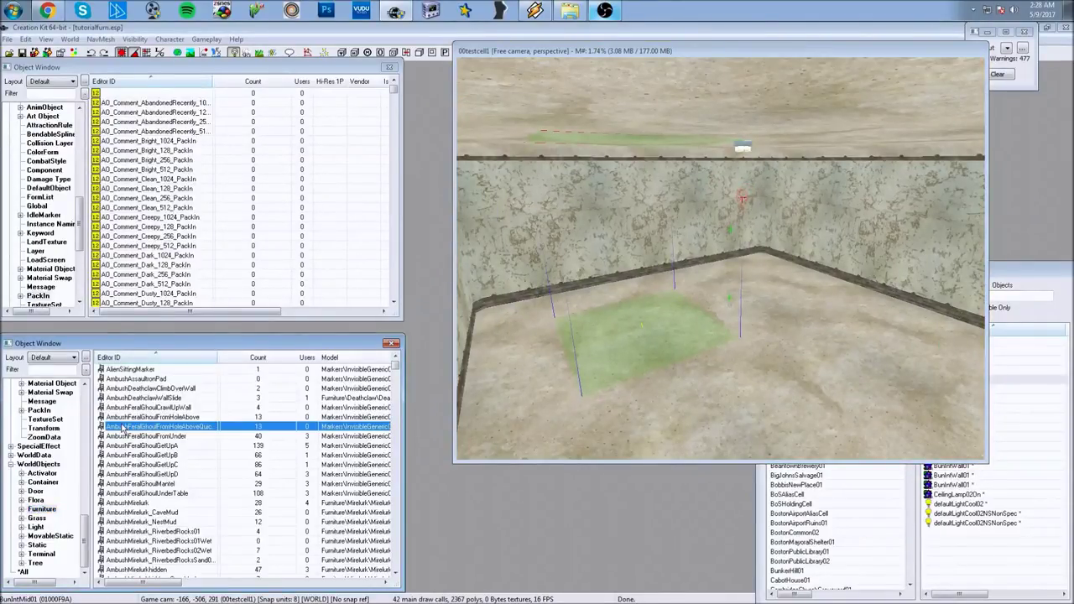
- Filter the furniture list by 'couch' and select NpcCouchFederalistSit01
{"action": "scroll", "coordinate": [150, 435], "scroll_direction": "down", "scroll_amount": 1}
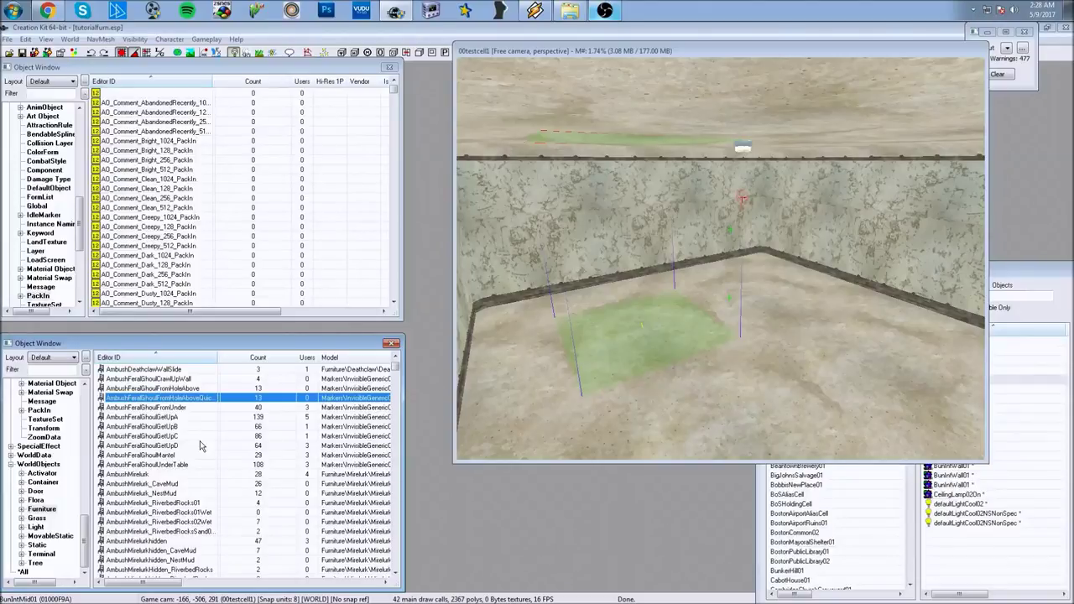
{"action": "scroll", "coordinate": [201, 446], "scroll_direction": "down", "scroll_amount": 8}
{"action": "scroll", "coordinate": [141, 454], "scroll_direction": "down", "scroll_amount": 4}
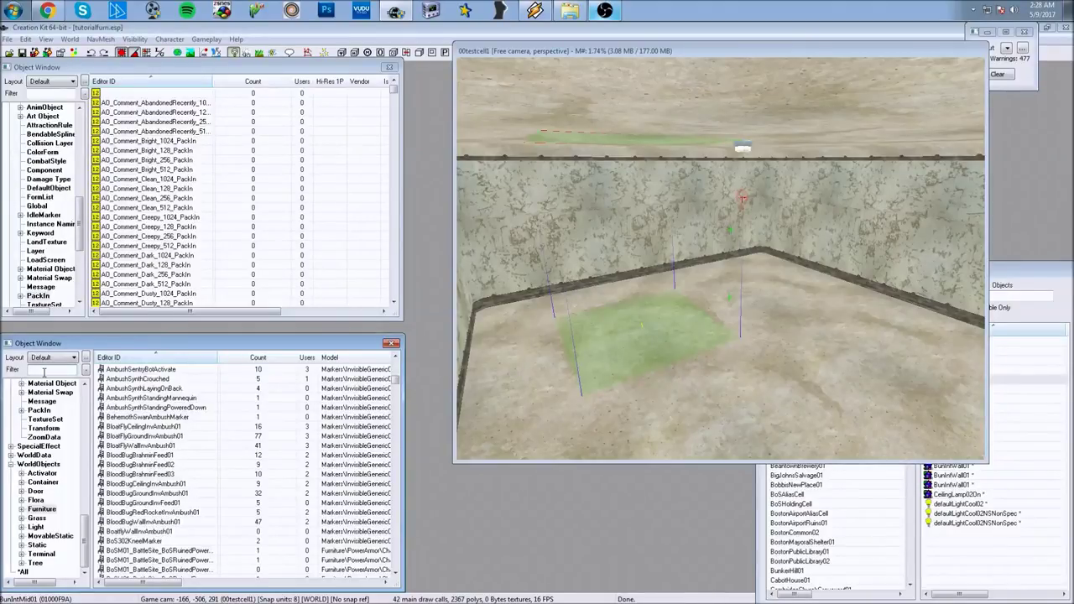
{"action": "left_click", "coordinate": [44, 371]}
{"action": "type", "text": "couch"}
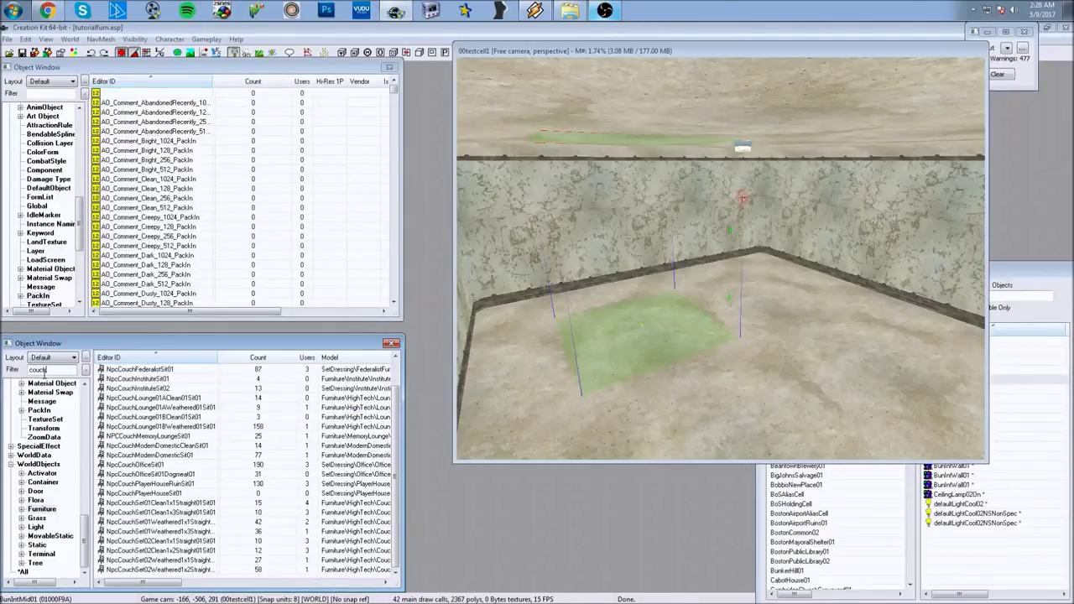
{"action": "left_click", "coordinate": [119, 375]}
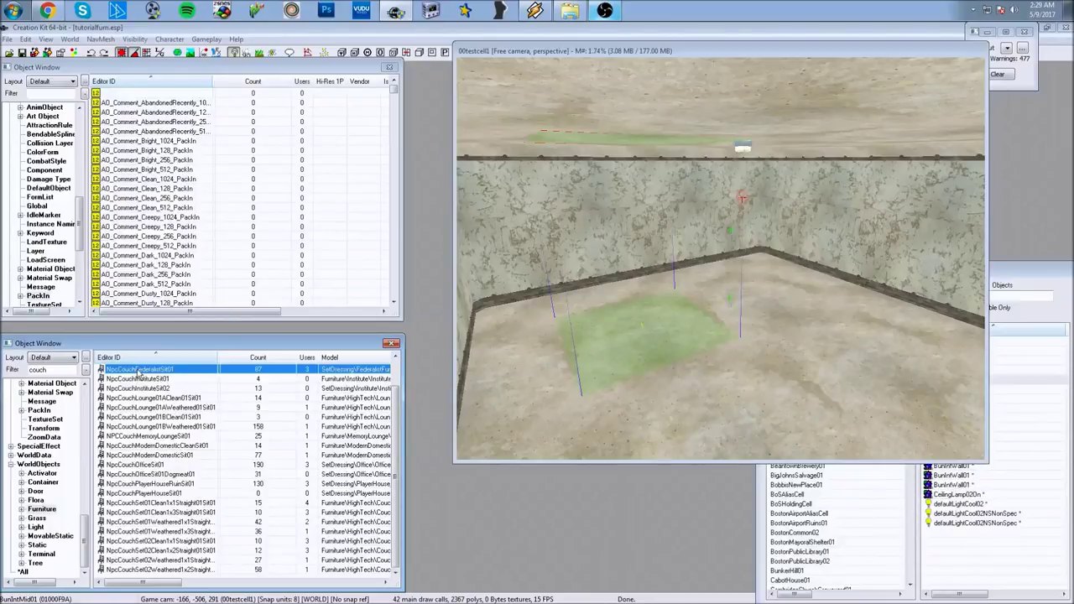
- Duplicate NpcCouchFederalistSit01 and rename the copy's Editor ID to 00NpcCouch01 without creating a new object
{"action": "right_click", "coordinate": [139, 373]}
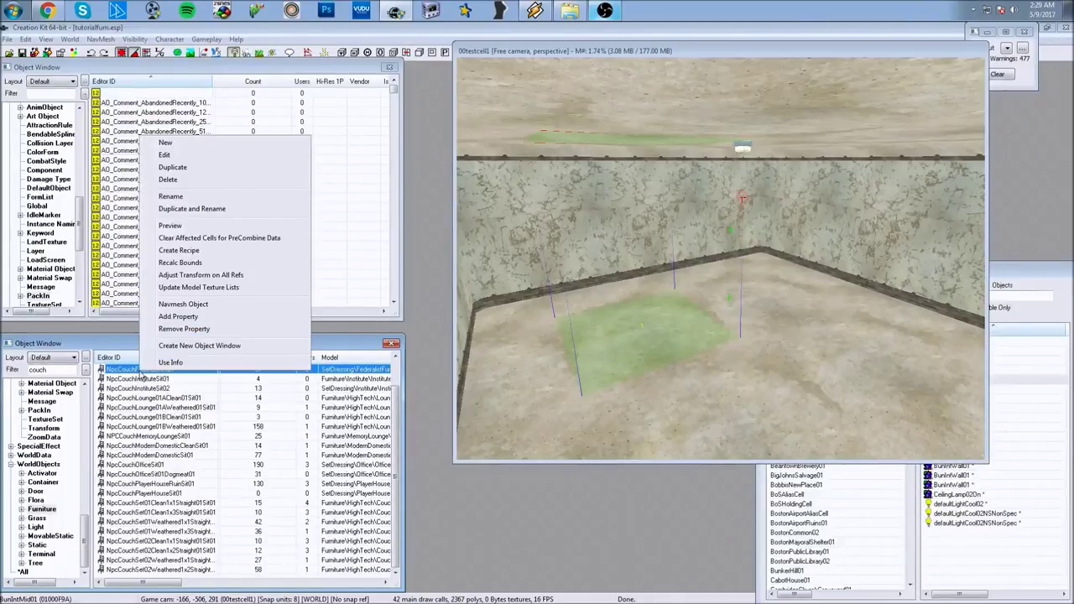
{"action": "left_click", "coordinate": [171, 168]}
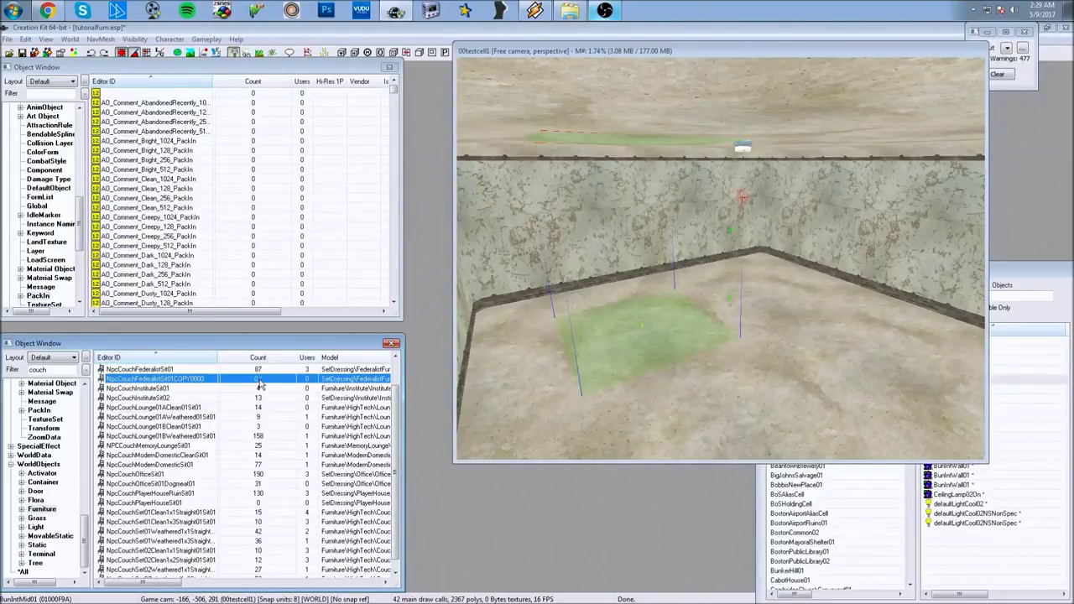
{"action": "left_click", "coordinate": [178, 380]}
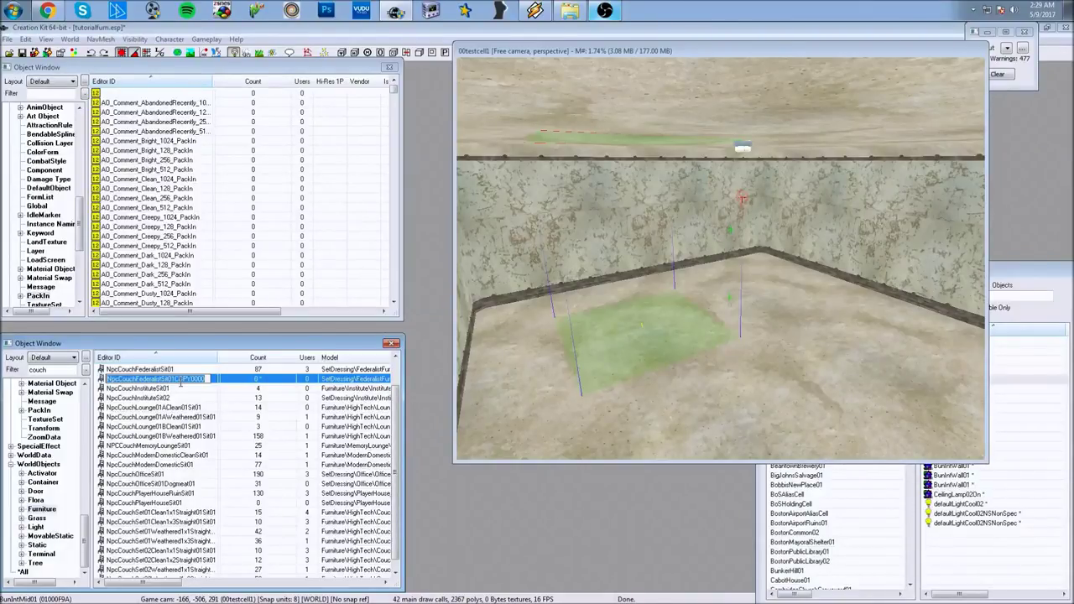
{"action": "type", "text": "00"}
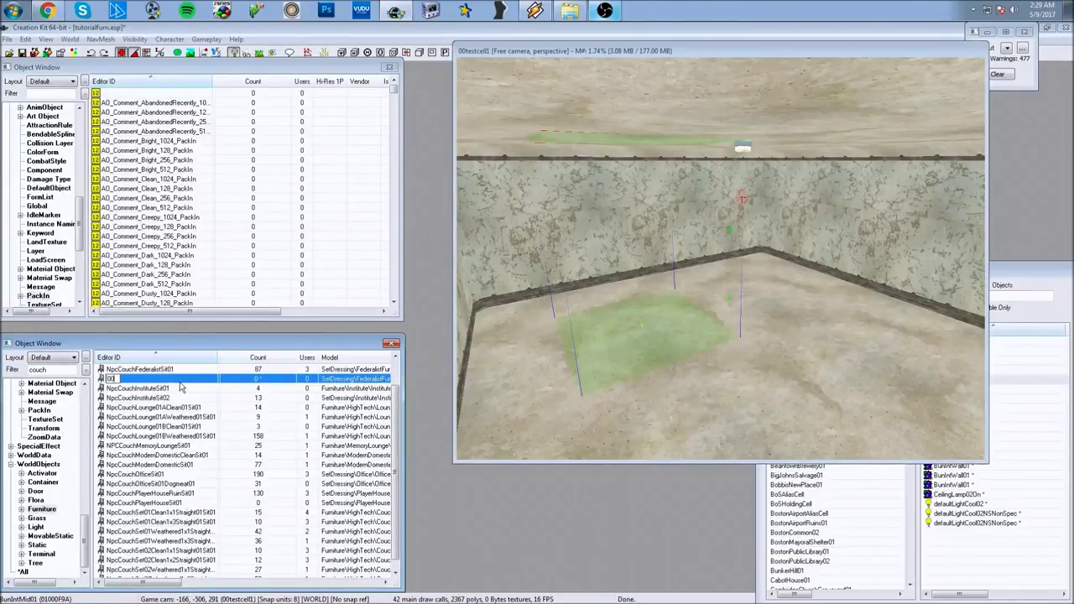
{"action": "type", "text": "NpcCouch01"}
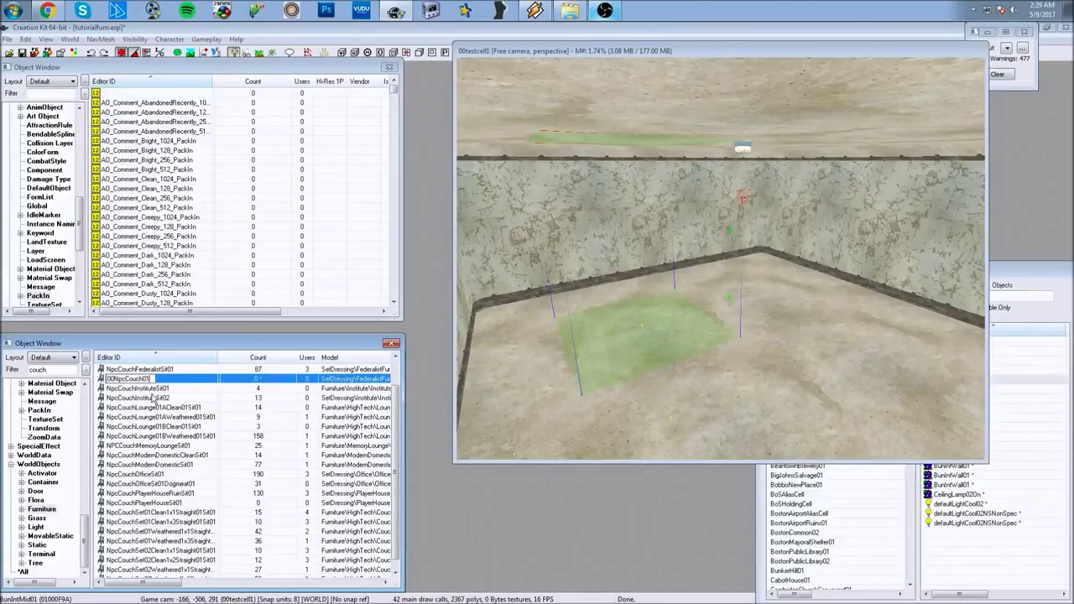
{"action": "key", "text": "Return"}
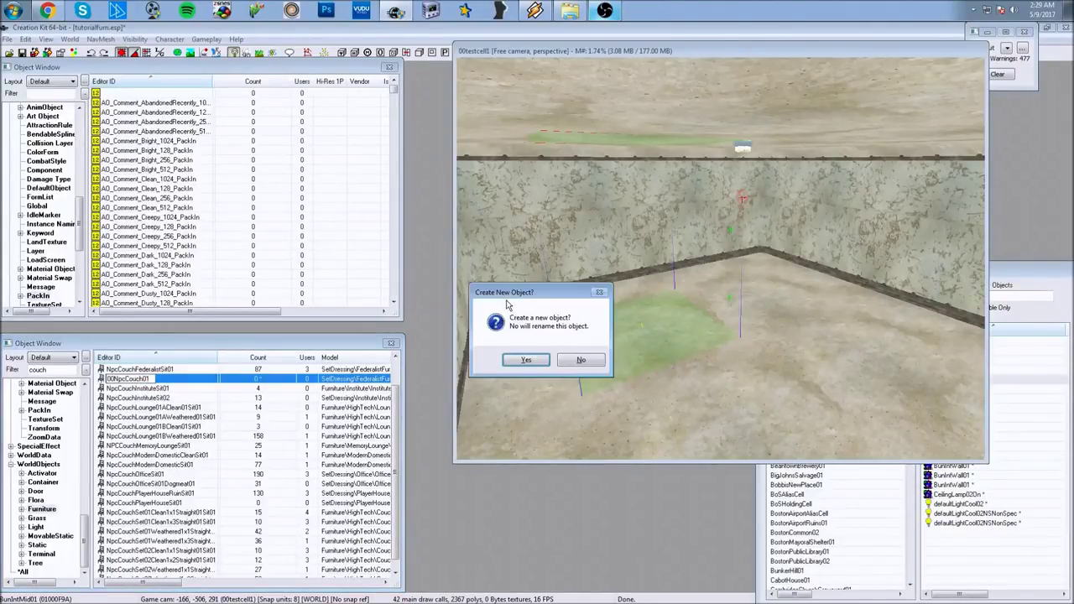
{"action": "left_click", "coordinate": [578, 361]}
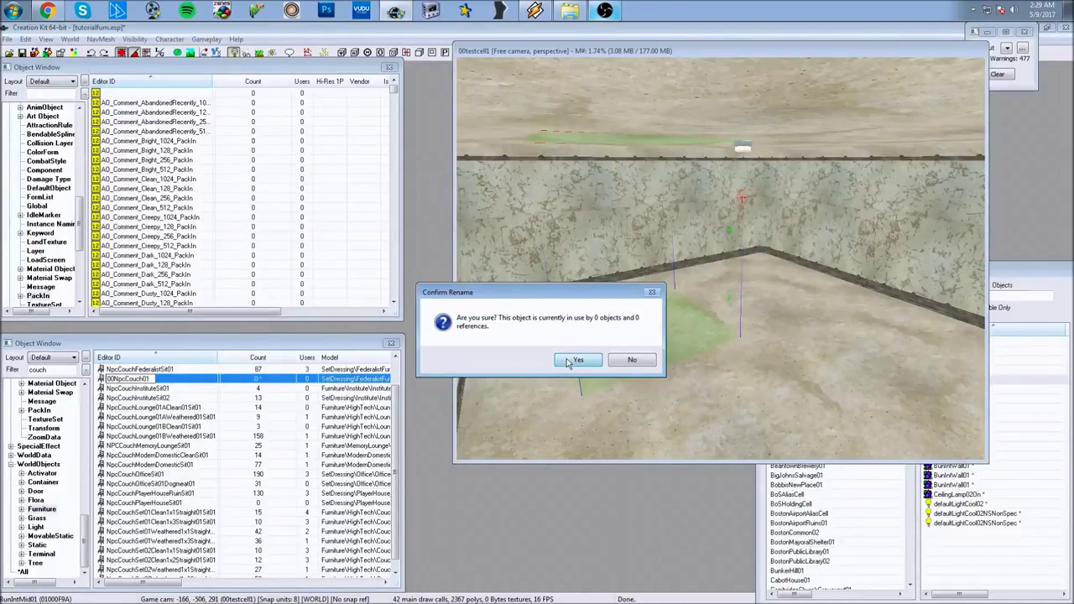
{"action": "left_click", "coordinate": [576, 360]}
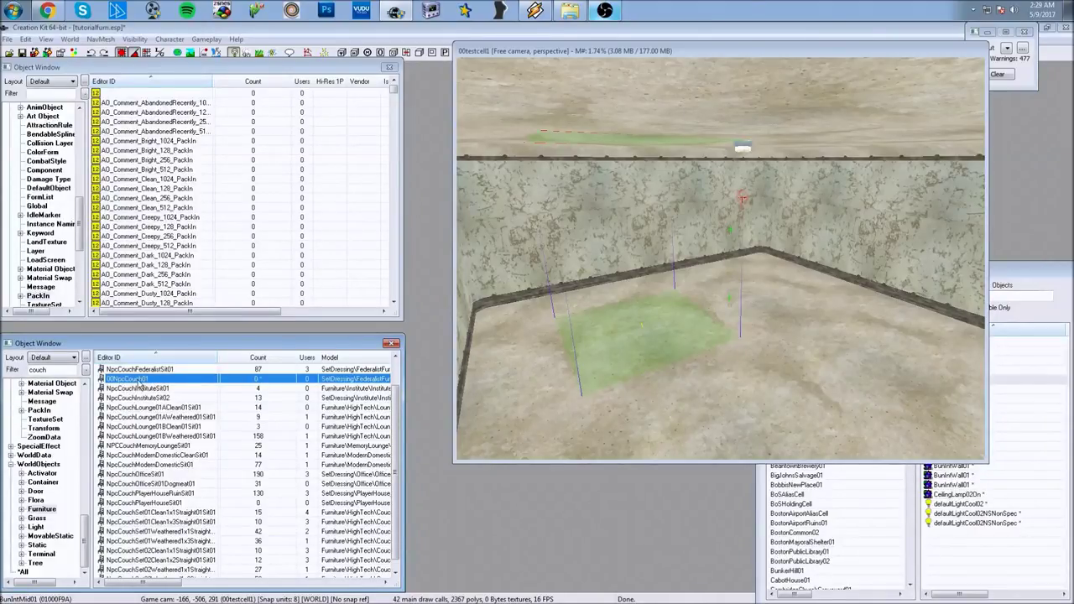
- Place 00NpcCouch01 in the test room and open the placed couch's Reference dialog
{"action": "left_click_drag", "start_coordinate": [132, 384], "coordinate": [706, 340]}
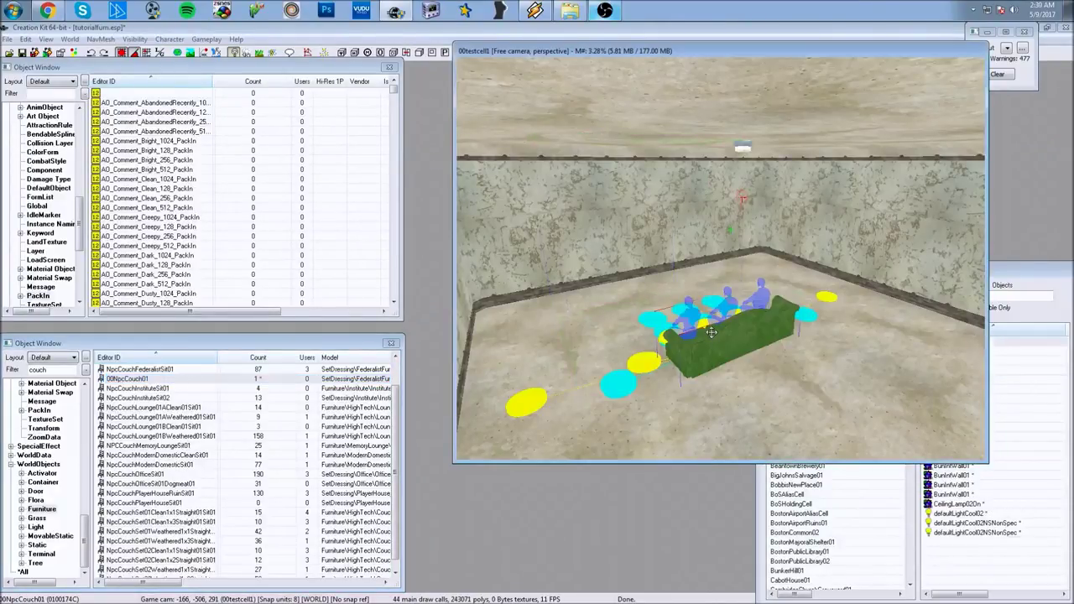
{"action": "scroll", "coordinate": [707, 336], "scroll_direction": "up", "scroll_amount": 6}
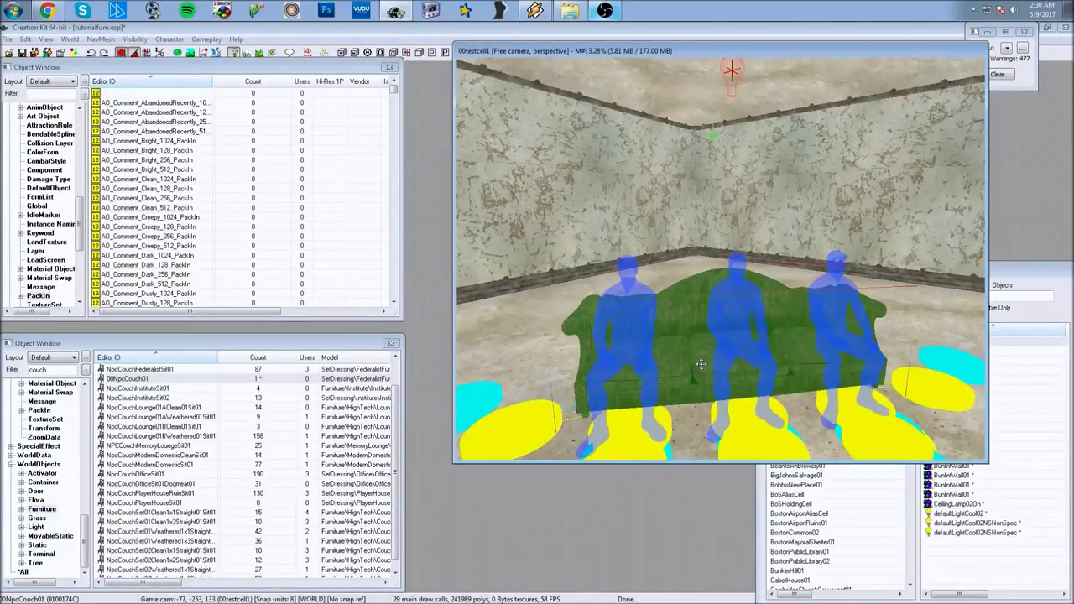
{"action": "double_click", "coordinate": [700, 371]}
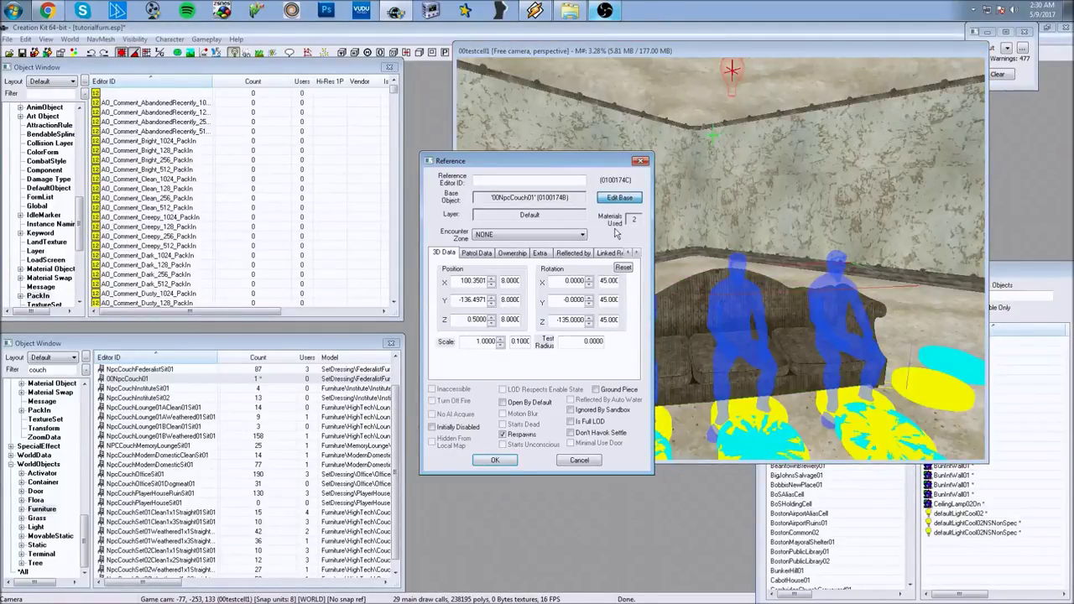
- Open the 00NpcCouch01 base Furniture record, rotate its preview, and widen the Keywords Editor ID column
{"action": "left_click", "coordinate": [620, 198]}
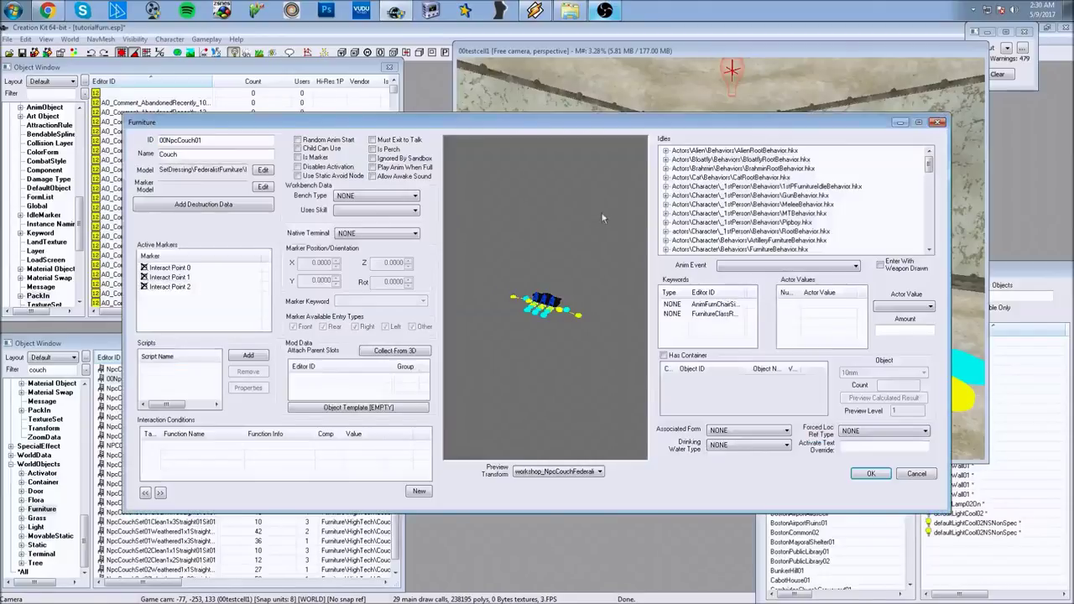
{"action": "scroll", "coordinate": [571, 298], "scroll_direction": "up", "scroll_amount": 5}
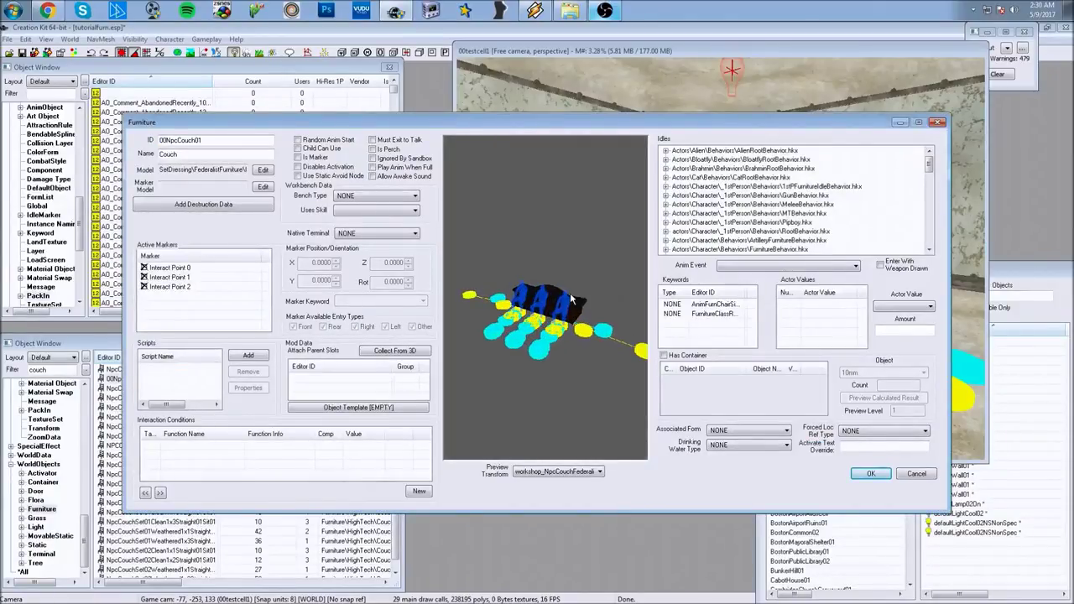
{"action": "mouse_move", "coordinate": [570, 298]}
{"action": "left_mouse_down"}
{"action": "mouse_move", "coordinate": [542, 302]}
{"action": "mouse_move", "coordinate": [552, 304]}
{"action": "left_mouse_up"}
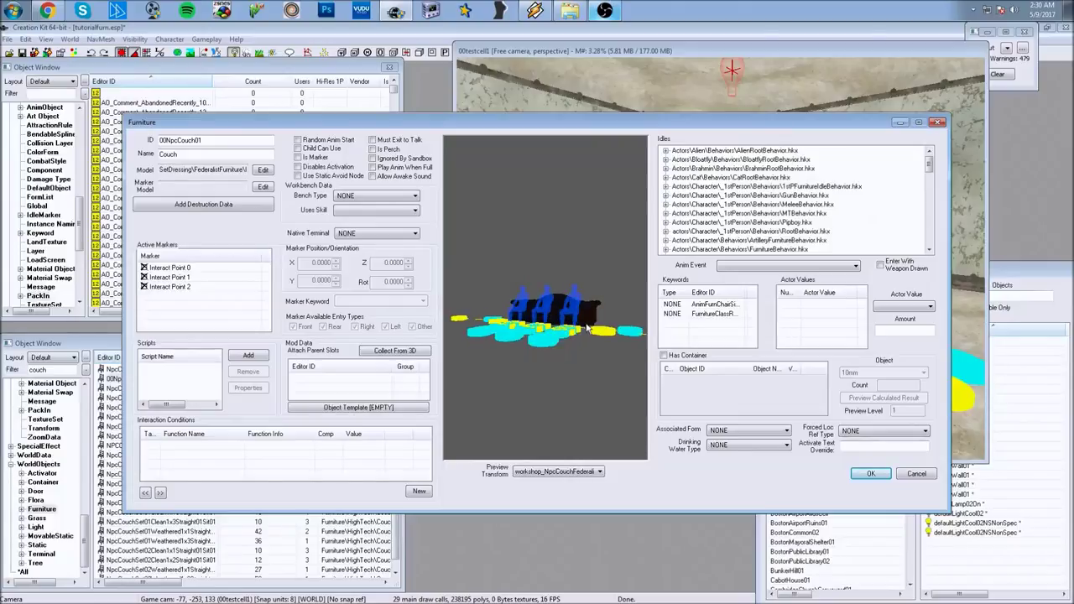
{"action": "scroll", "coordinate": [579, 327], "scroll_direction": "up", "scroll_amount": 5}
{"action": "scroll", "coordinate": [579, 328], "scroll_direction": "down", "scroll_amount": 3}
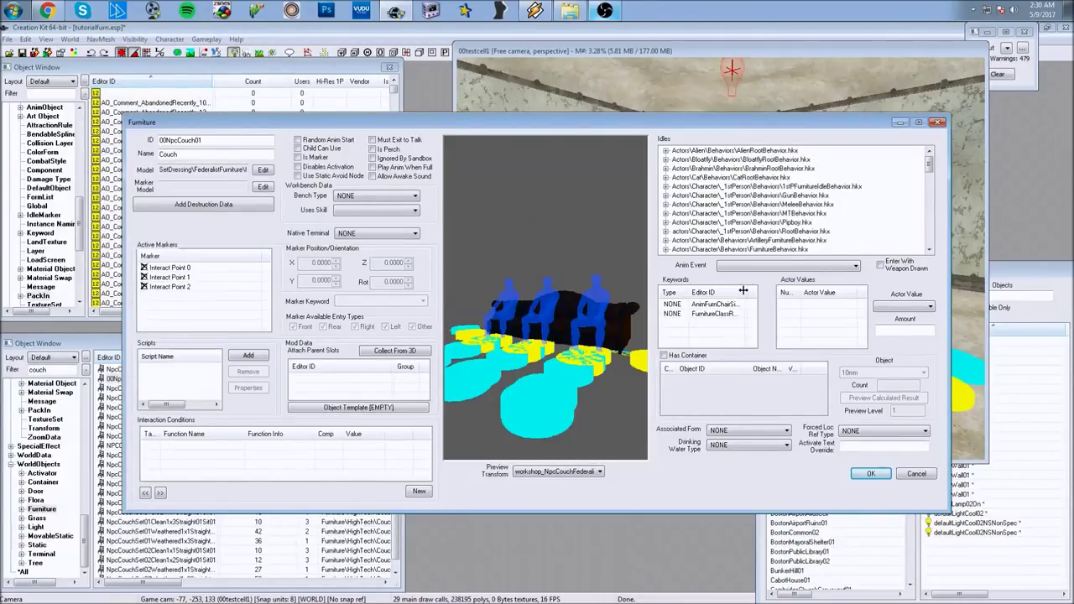
{"action": "left_click_drag", "start_coordinate": [742, 292], "coordinate": [757, 290]}
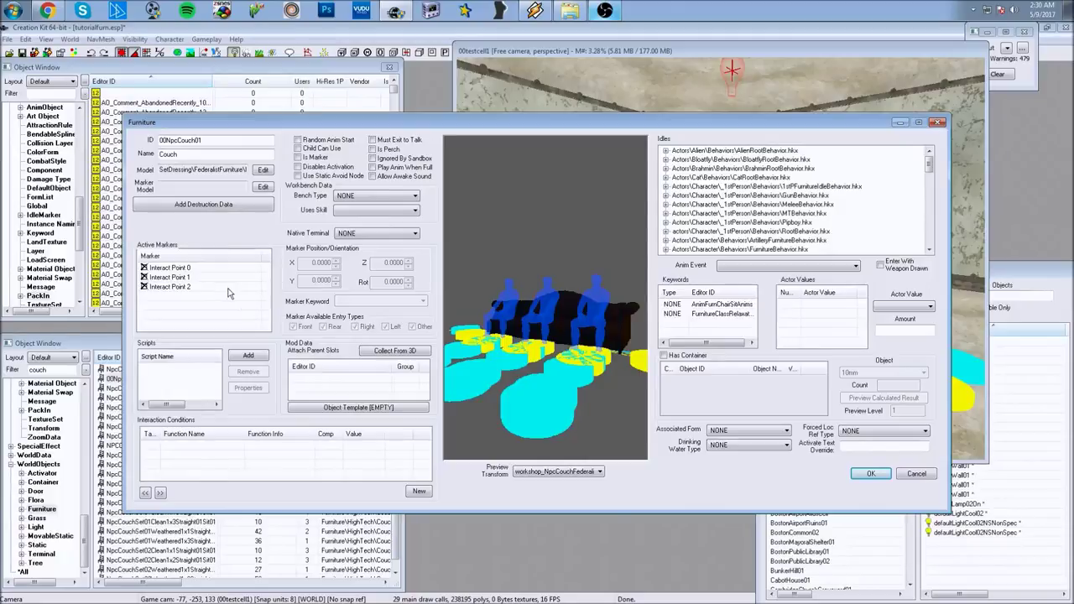
- Select Interact Point 2 and step its X position up to -64
{"action": "left_click", "coordinate": [186, 277]}
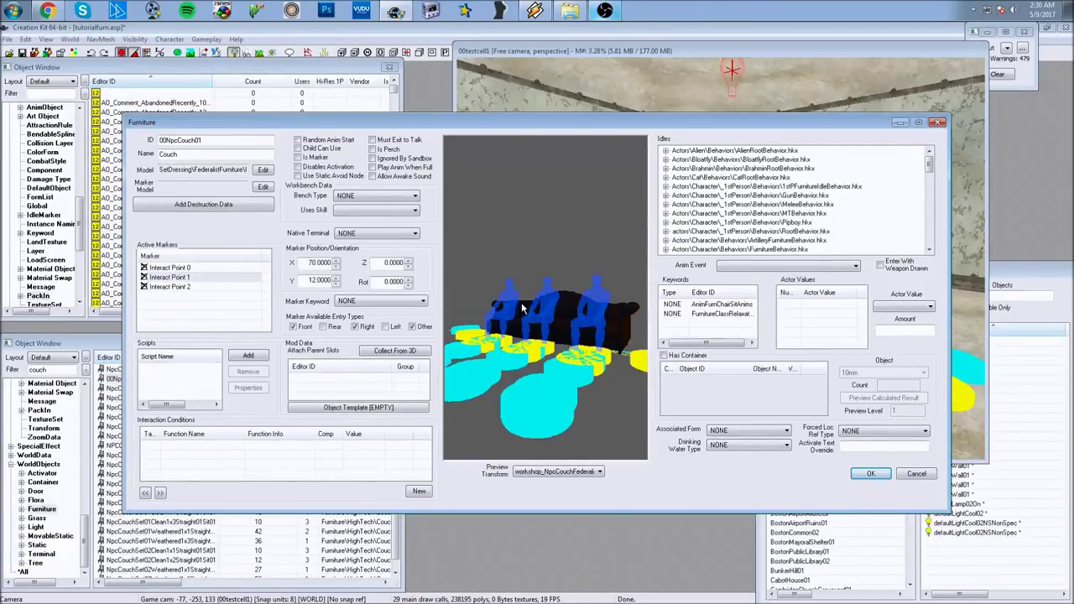
{"action": "left_click", "coordinate": [186, 286]}
{"action": "left_click_drag", "start_coordinate": [580, 317], "coordinate": [573, 319]}
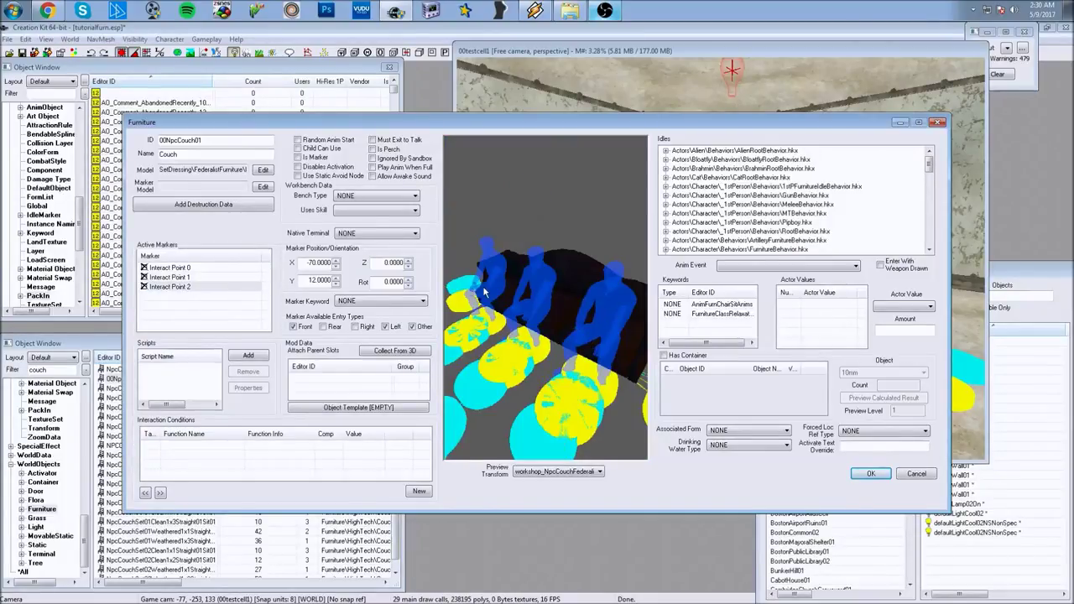
{"action": "left_click", "coordinate": [335, 262]}
{"action": "left_click", "coordinate": [336, 262]}
{"action": "left_click", "coordinate": [336, 261]}
- Set Interact Point 2's rotation to 346
{"action": "left_click", "coordinate": [408, 284]}
{"action": "left_click", "coordinate": [408, 284]}
{"action": "left_click", "coordinate": [408, 284]}
{"action": "left_click", "coordinate": [408, 284]}
{"action": "left_click", "coordinate": [408, 285]}
{"action": "left_click", "coordinate": [408, 285]}
{"action": "left_click", "coordinate": [408, 286]}
{"action": "left_click", "coordinate": [408, 285]}
{"action": "left_click", "coordinate": [408, 286]}
{"action": "left_click", "coordinate": [408, 286]}
{"action": "left_click", "coordinate": [408, 286]}
{"action": "left_click", "coordinate": [408, 287]}
{"action": "left_click", "coordinate": [408, 287]}
{"action": "left_click", "coordinate": [408, 286]}
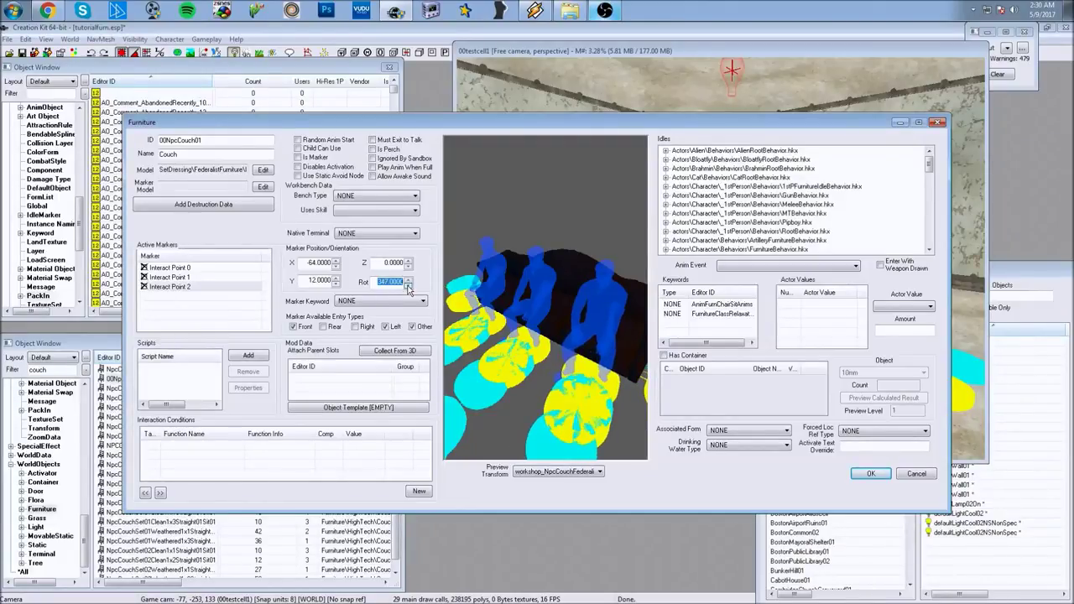
{"action": "left_click", "coordinate": [407, 286]}
{"action": "left_click", "coordinate": [382, 282]}
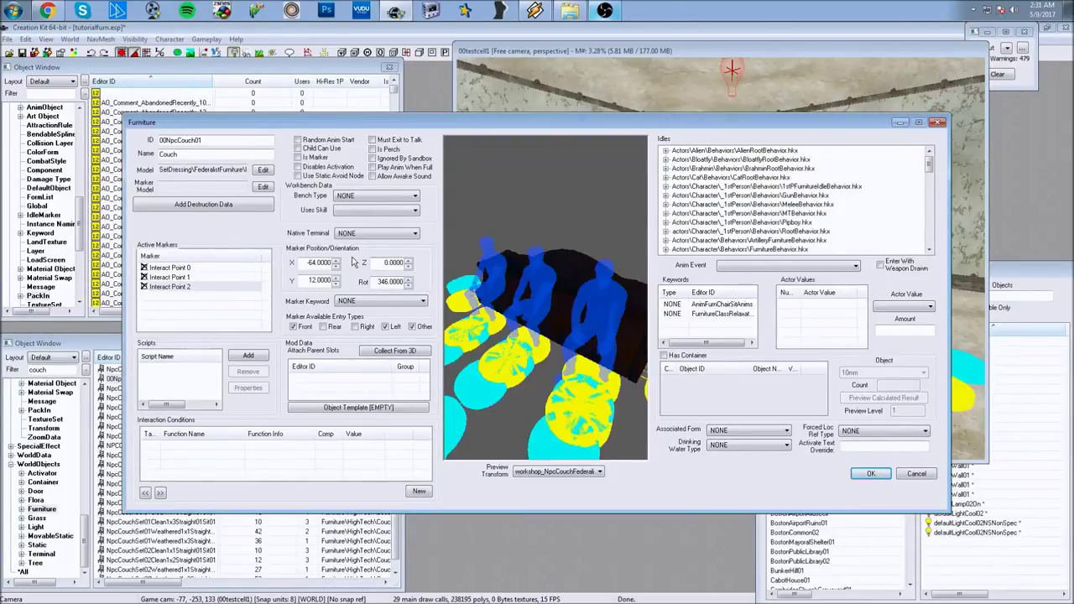
- Adjust Interact Point 2's entry-type checkboxes, toggling Other and keeping left-side entry enabled
{"action": "left_click", "coordinate": [385, 326]}
{"action": "left_click", "coordinate": [413, 328]}
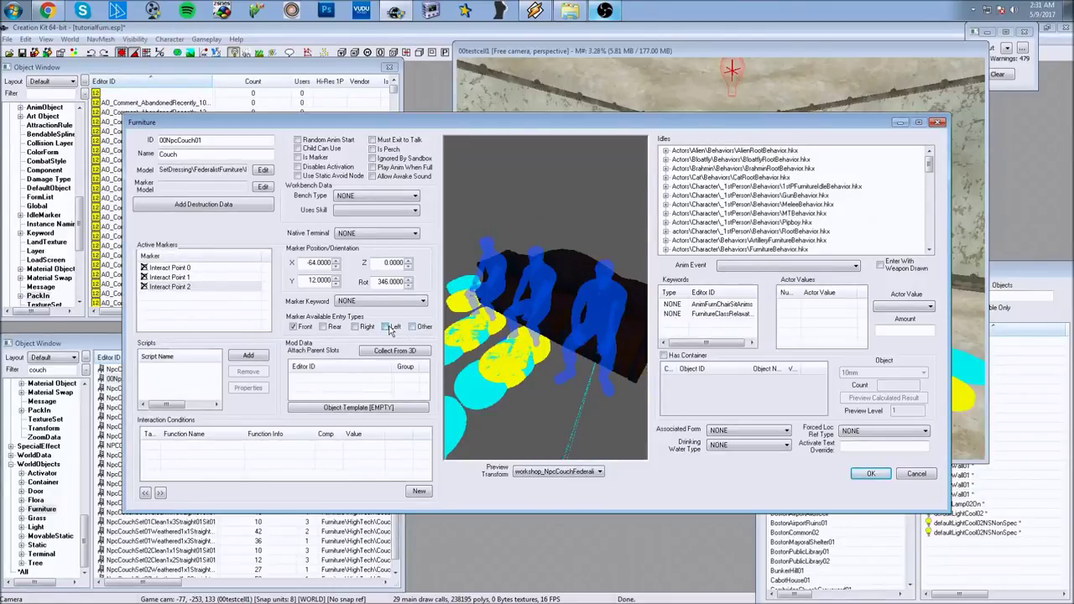
{"action": "left_click", "coordinate": [387, 326]}
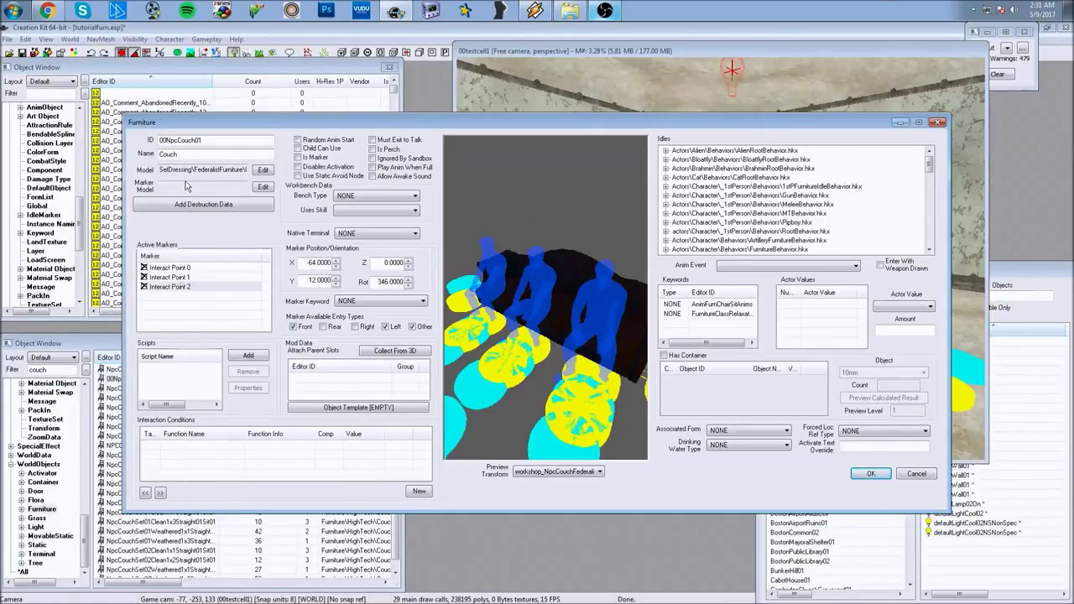
- Delete Interact Points 1 and 2 so only Interact Point 0 remains, then view the couch from the side
{"action": "left_click", "coordinate": [183, 279]}
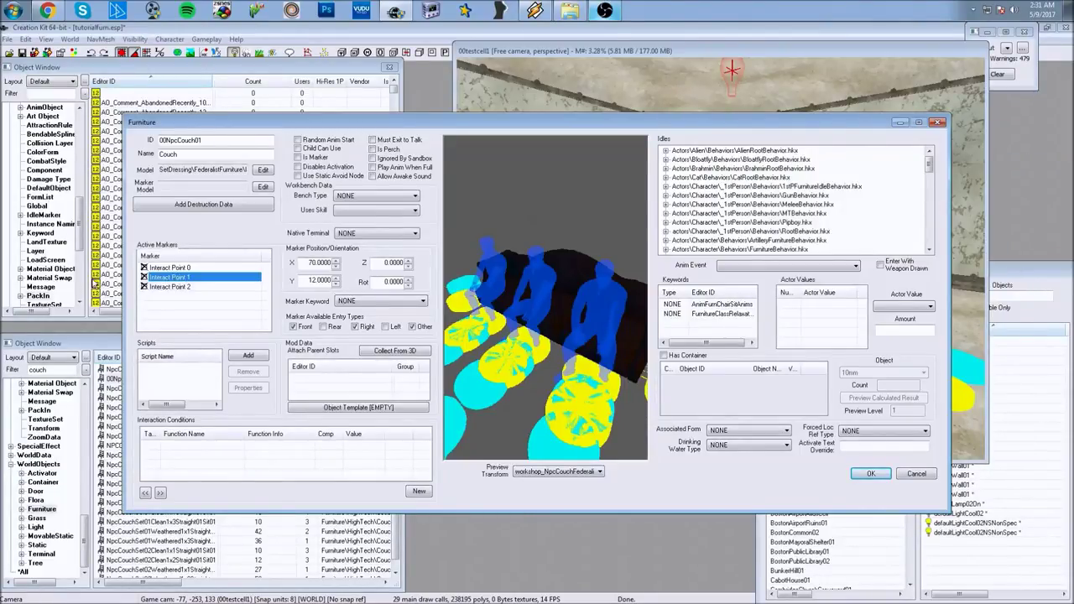
{"action": "right_click", "coordinate": [184, 281]}
{"action": "left_click", "coordinate": [199, 301]}
{"action": "right_click", "coordinate": [172, 278]}
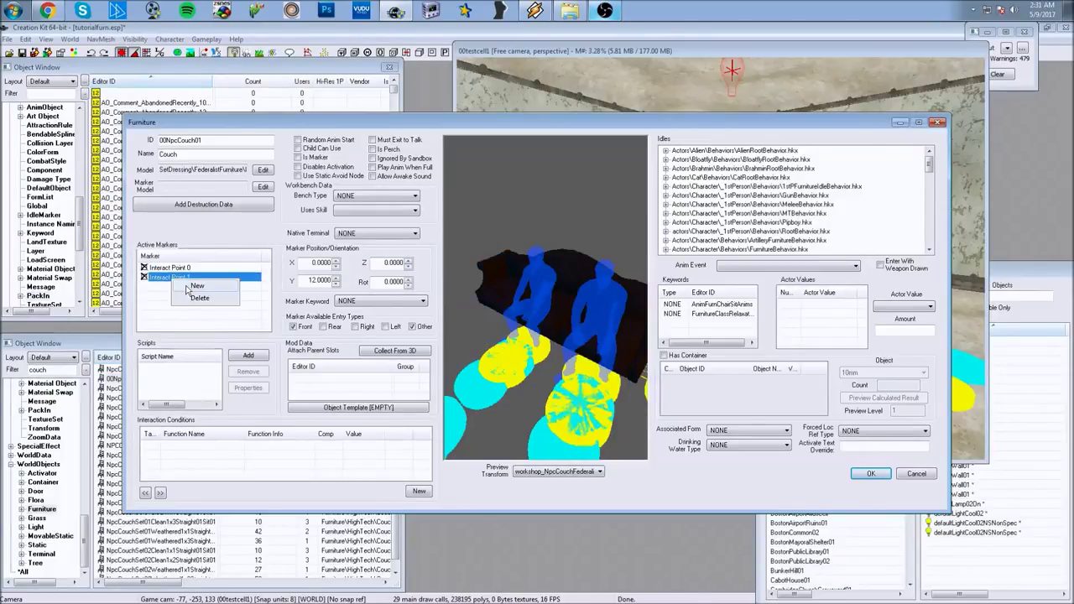
{"action": "left_click", "coordinate": [198, 299]}
{"action": "left_click_drag", "start_coordinate": [580, 307], "coordinate": [545, 305]}
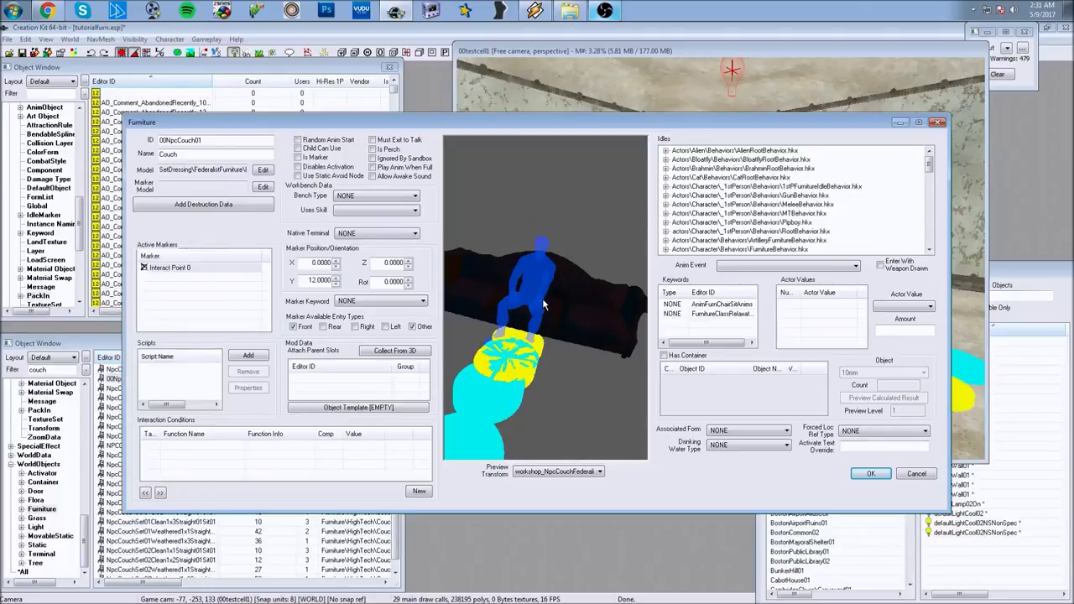